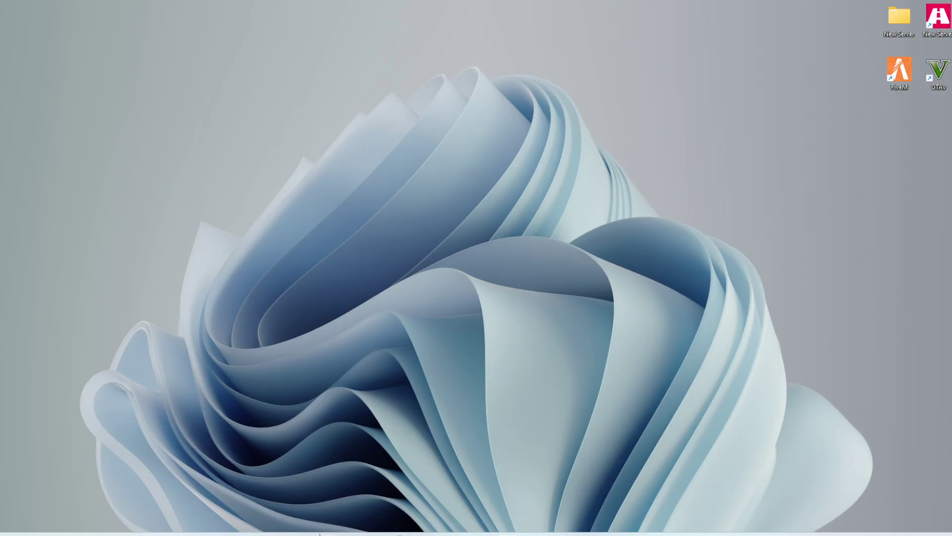
- Launch Windows Defender Firewall with Advanced Security from Start's recent apps
left_click(305, 532)
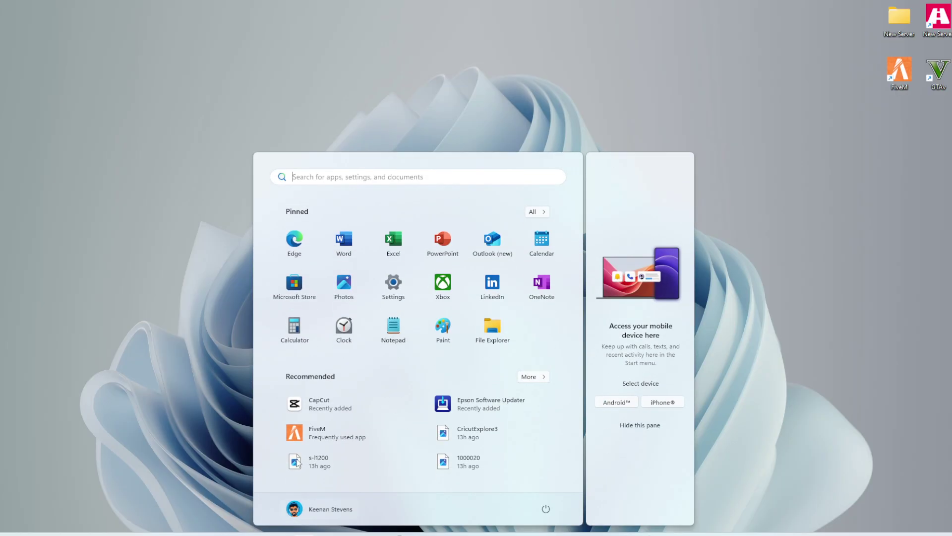
left_click(310, 178)
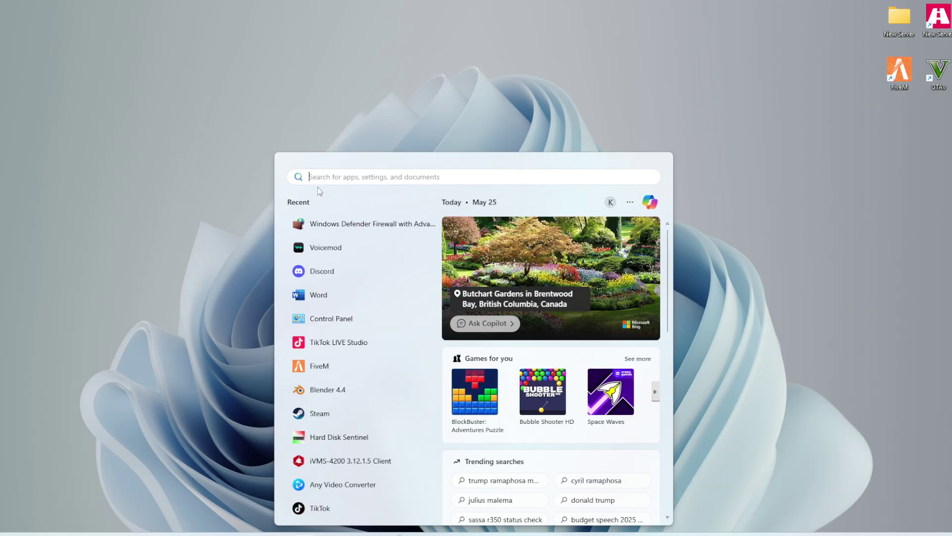
left_click(346, 226)
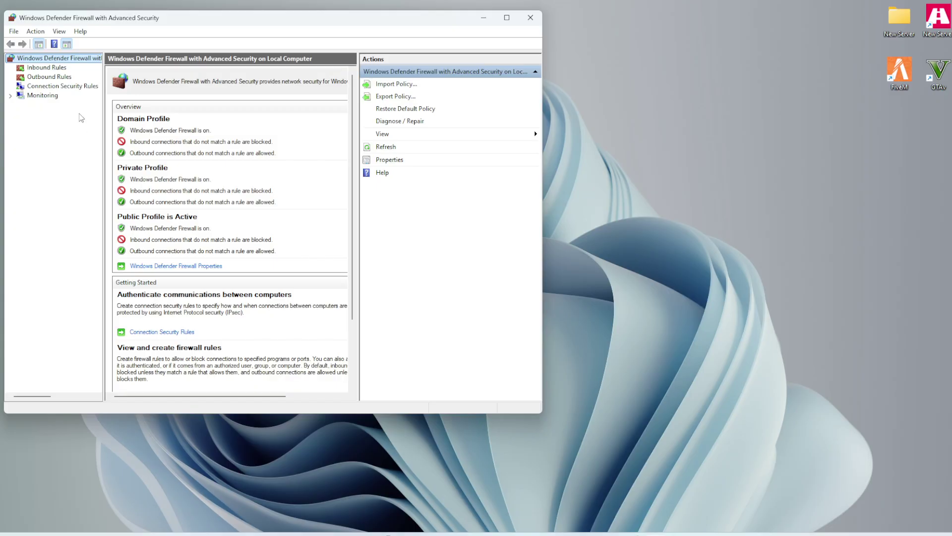
- Show the Inbound Rules list and select both existing FiveM entries
left_click(58, 70)
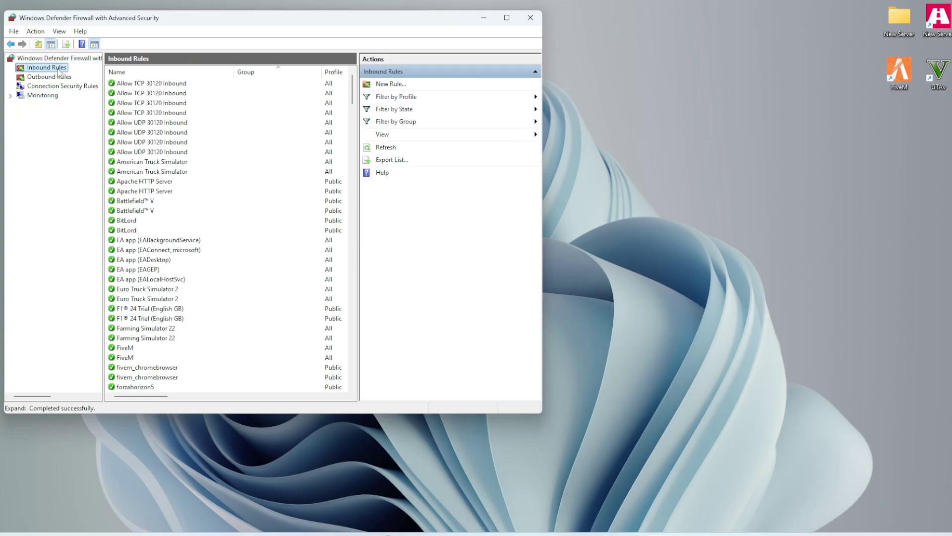
left_click(134, 349)
left_click(133, 357, "shift")
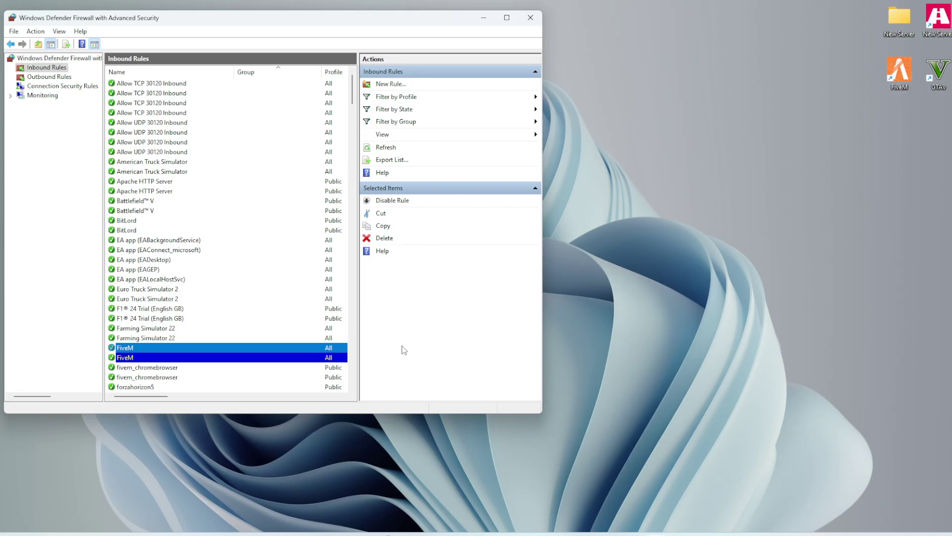
- Start a new inbound port rule using TCP with specific local ports
left_click(400, 87)
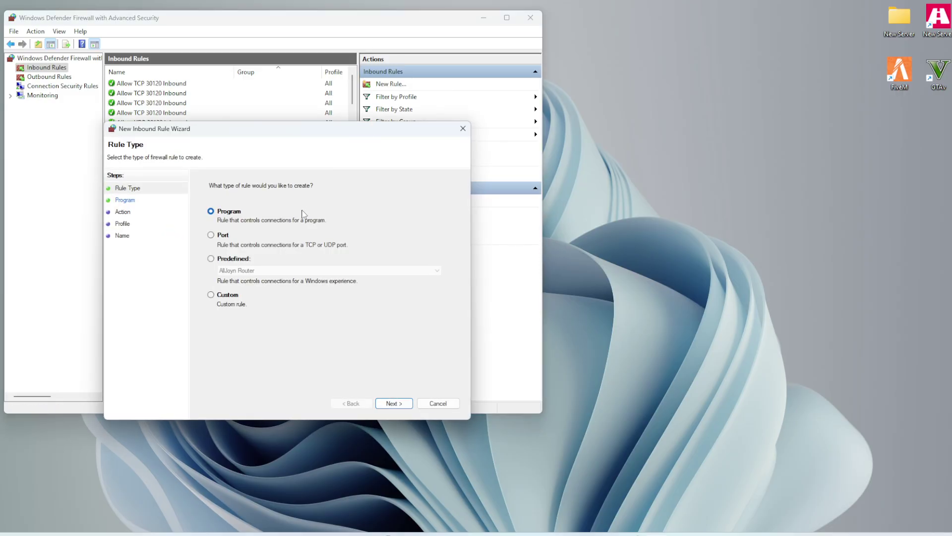
left_click(211, 235)
left_click_drag(260, 133, 254, 87)
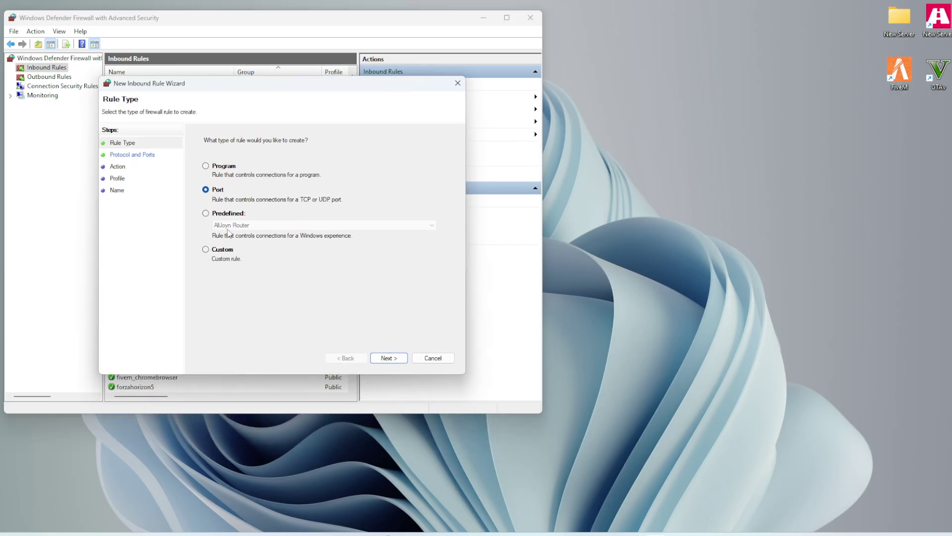
left_click(388, 358)
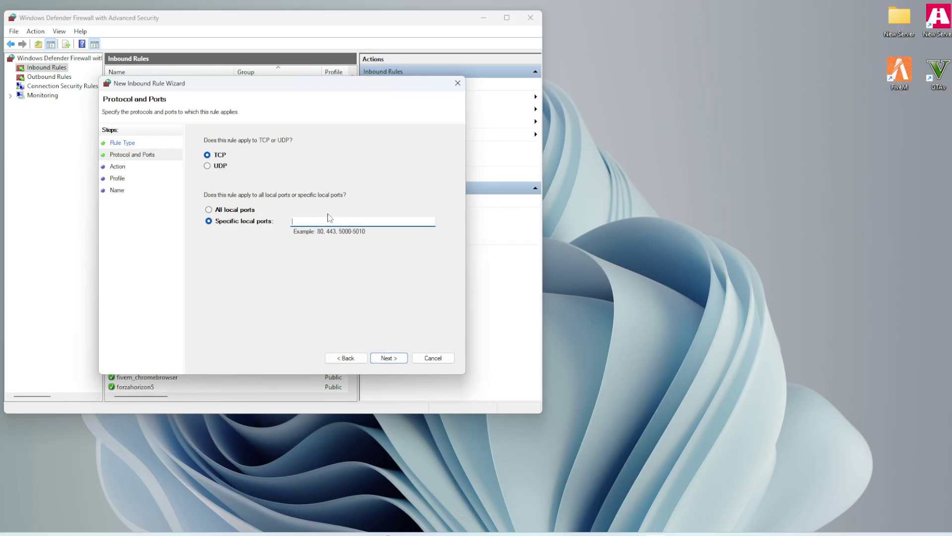
type("30120")
left_click(388, 357)
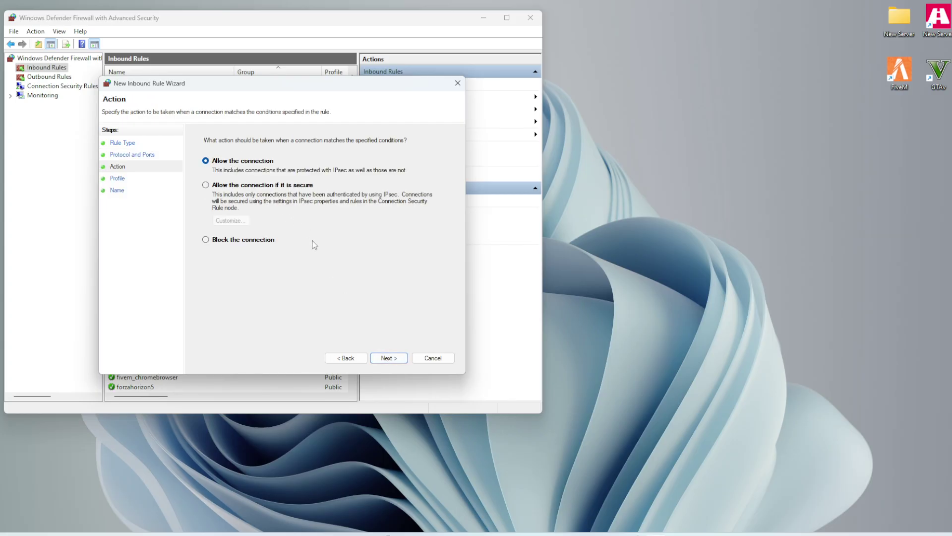
- Allow the connection on all profiles and fill in the rule name FiveM
left_click(379, 355)
left_click(385, 357)
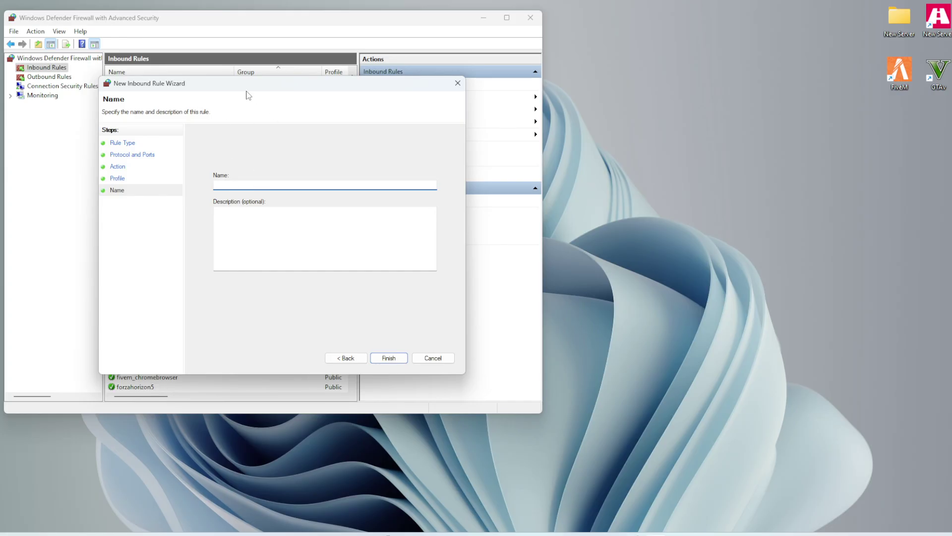
left_click_drag(247, 89, 355, 85)
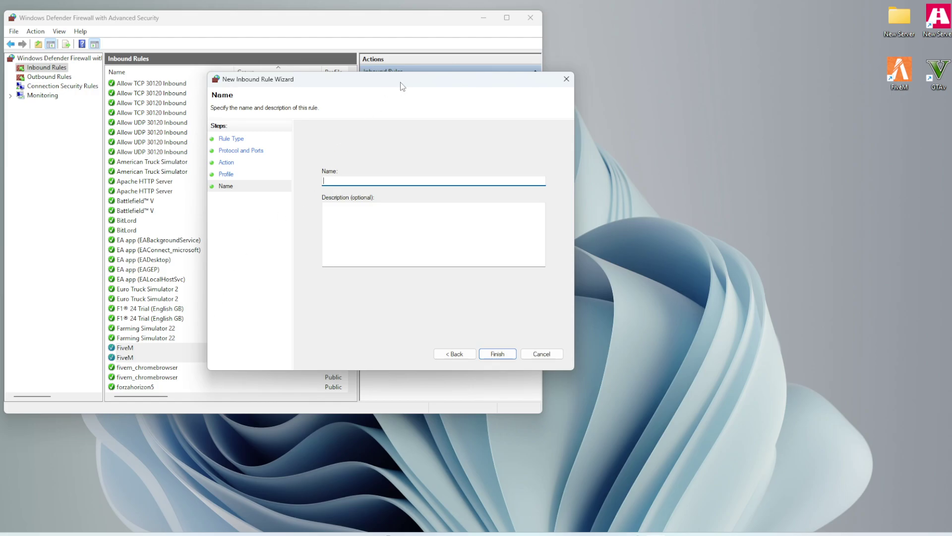
left_click_drag(402, 87, 309, 96)
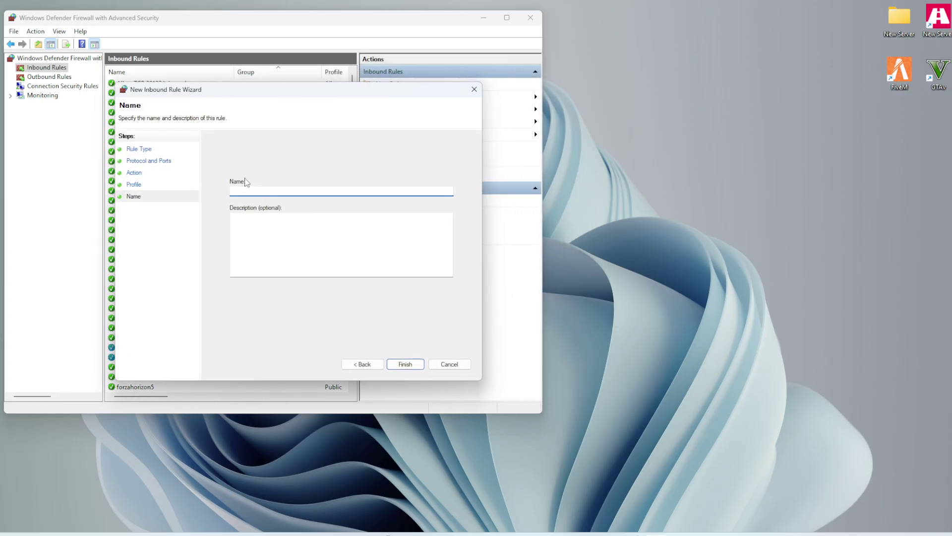
type("iov")
- Close the previous wizard and start a new inbound UDP port rule on the specific local server port
left_click(408, 366)
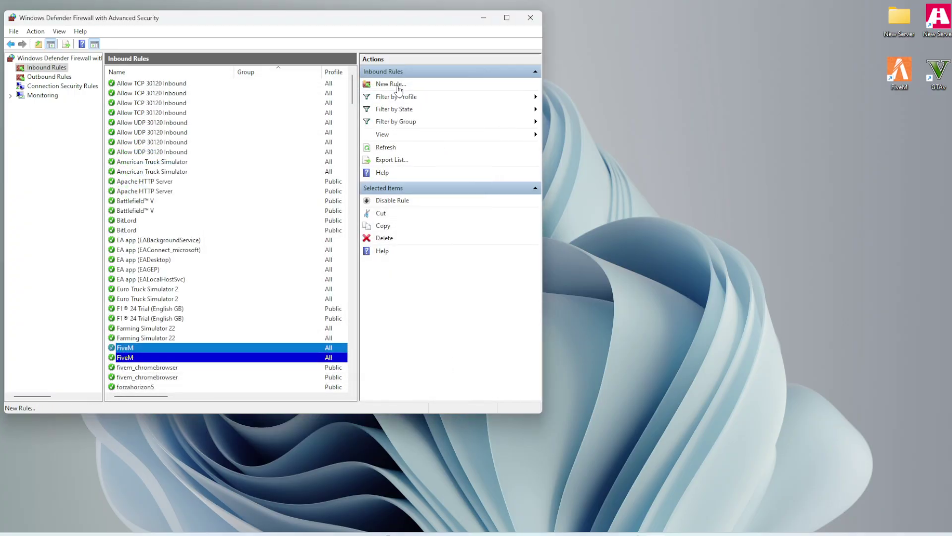
left_click(396, 86)
left_click(105, 128)
left_click(288, 298)
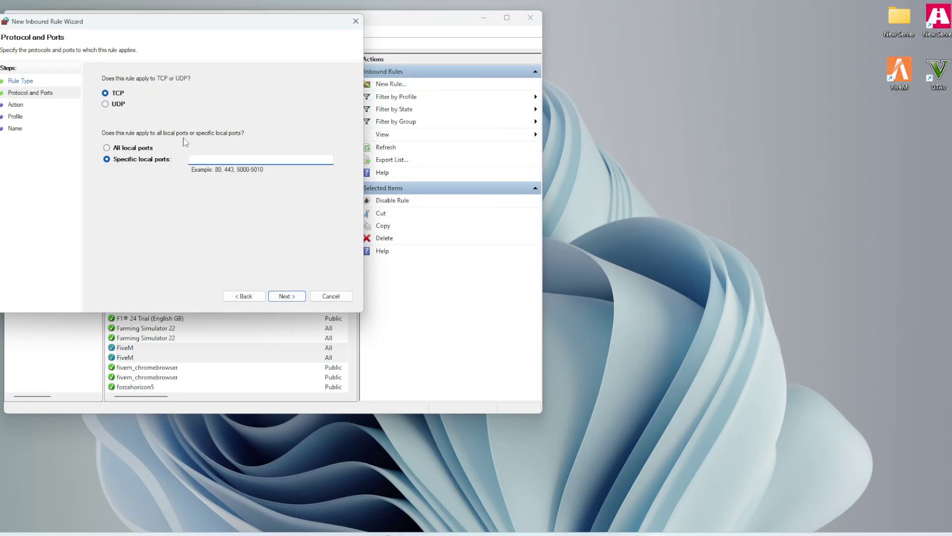
left_click(105, 105)
left_click(215, 160)
type("30120")
- Allow the connection on all profiles, name it FiveM, then cancel the wizard
left_click(294, 297)
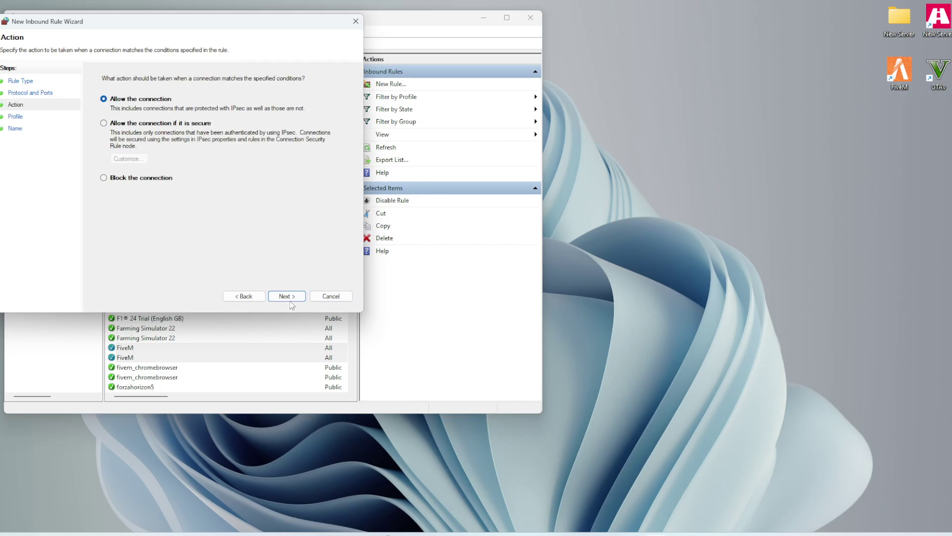
left_click(291, 300)
left_click(293, 297)
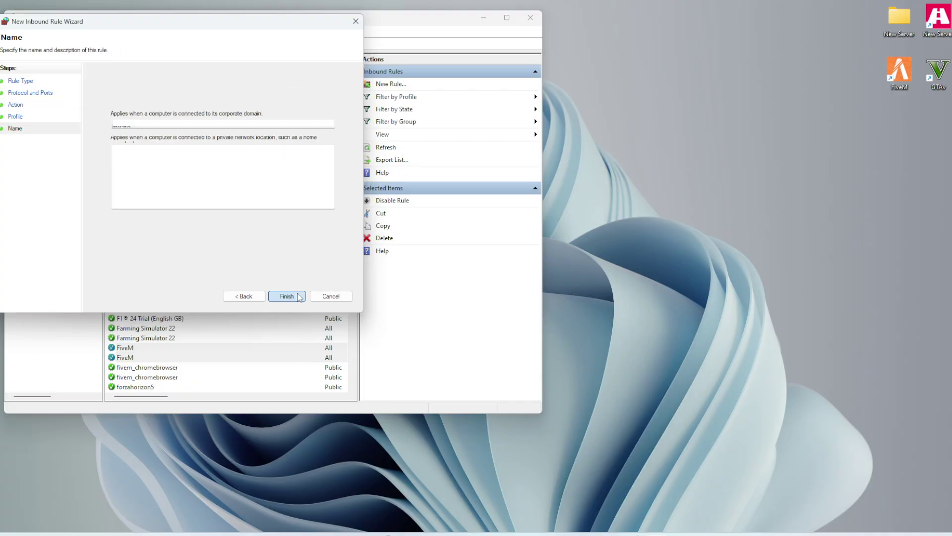
type("FiveM")
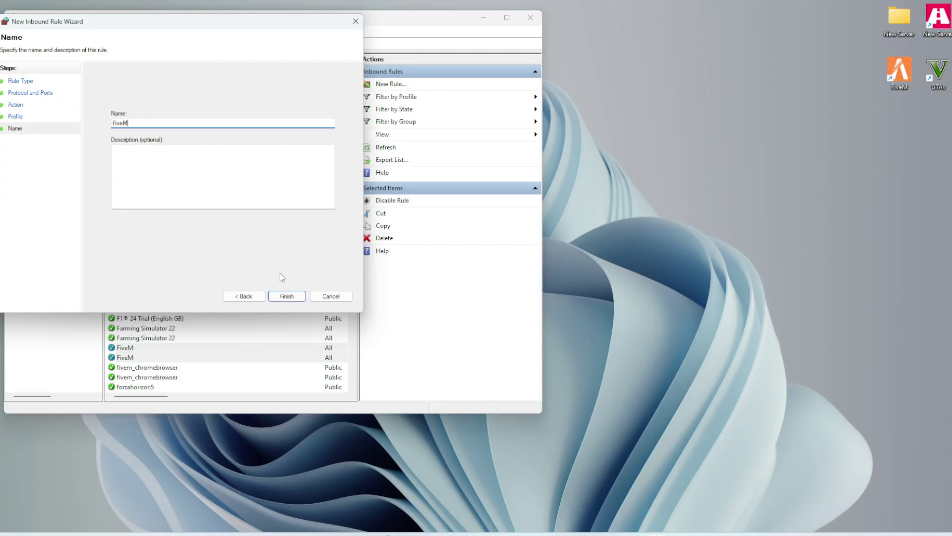
left_click(330, 296)
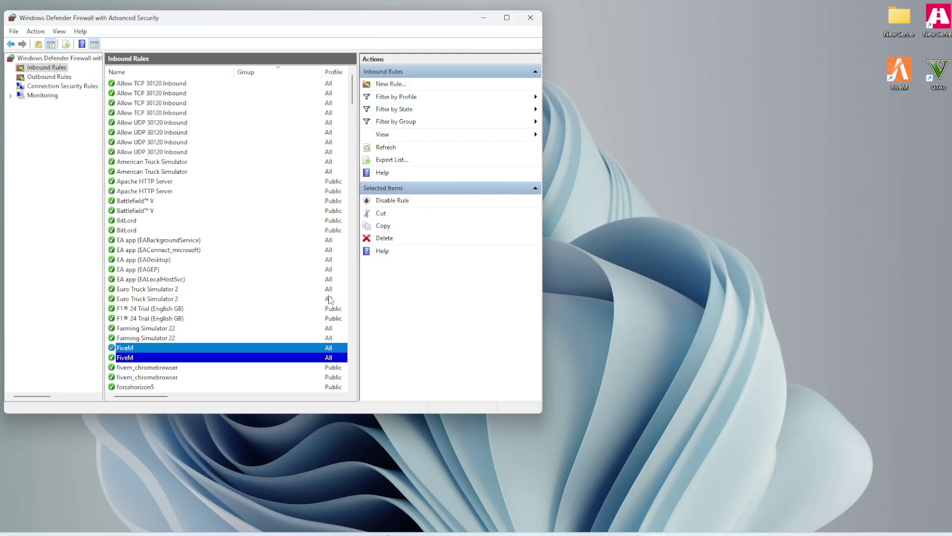
- Show Outbound Rules and select the two existing FiveM outbound entries
left_click(55, 76)
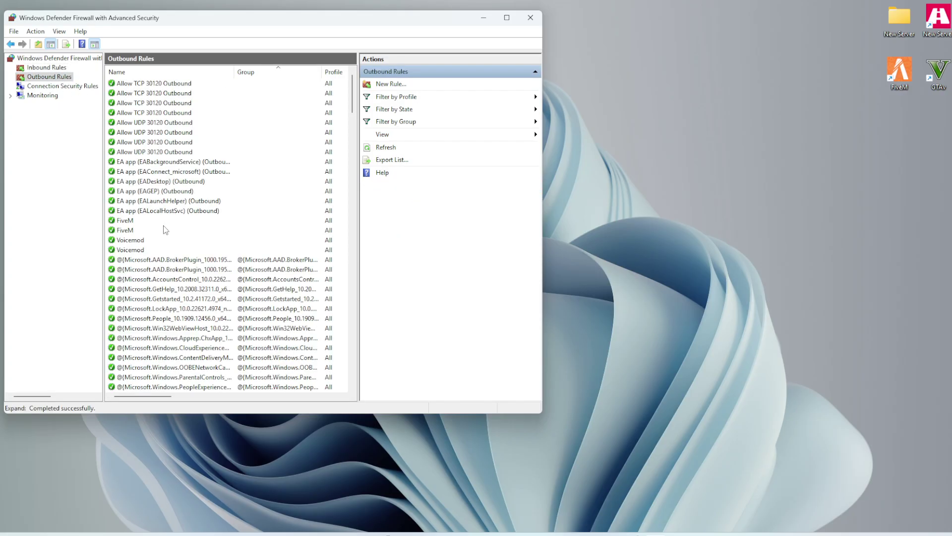
left_click(128, 221)
left_click(126, 231)
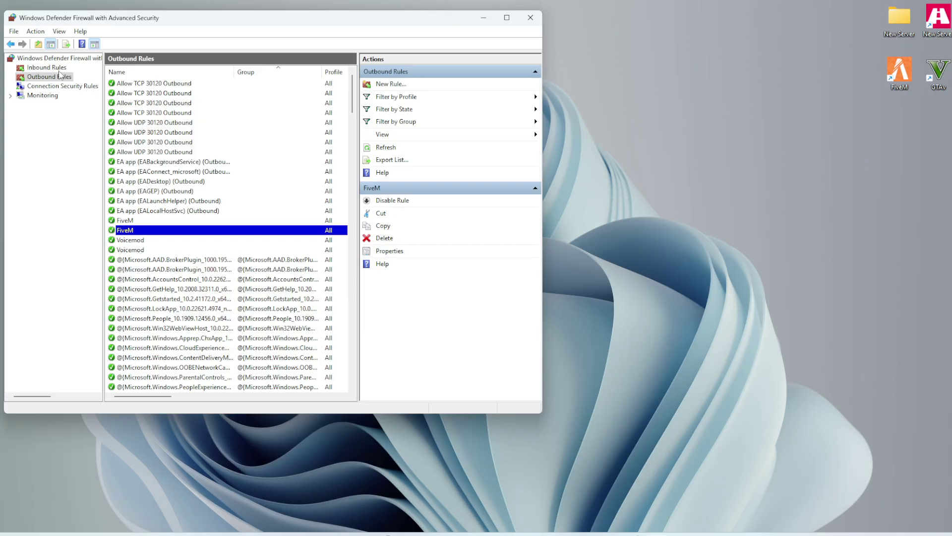
- Create an allowed outbound TCP rule for remote port 30120 named FiveM
left_click(398, 85)
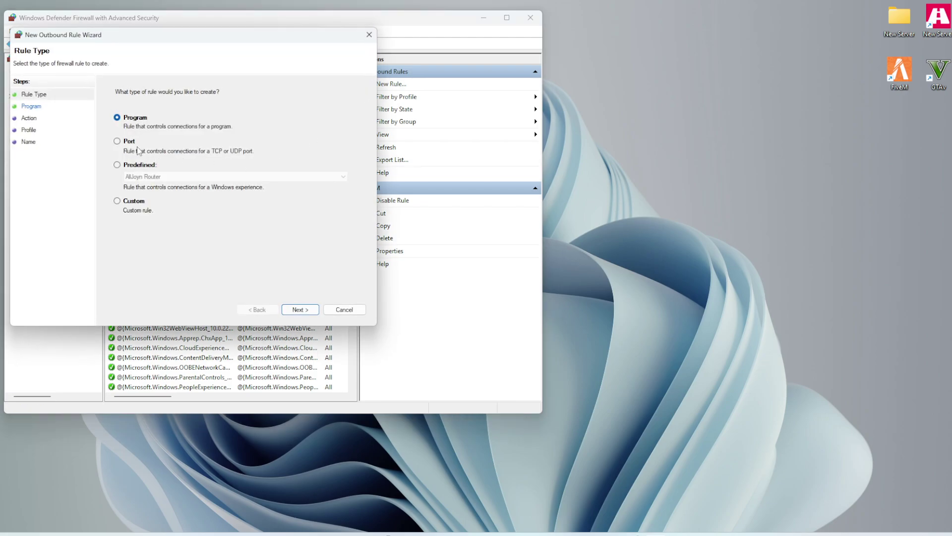
left_click(118, 141)
left_click(295, 309)
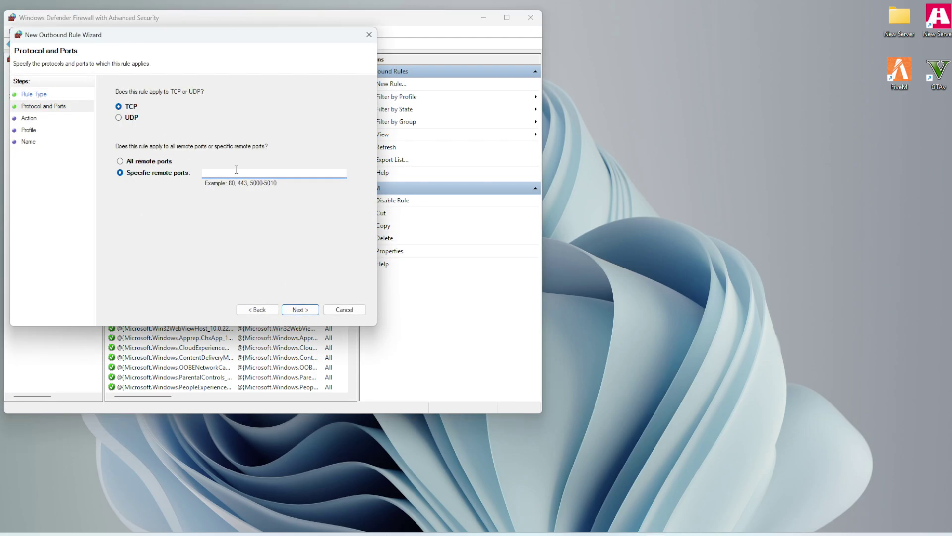
type("30120")
left_click(305, 310)
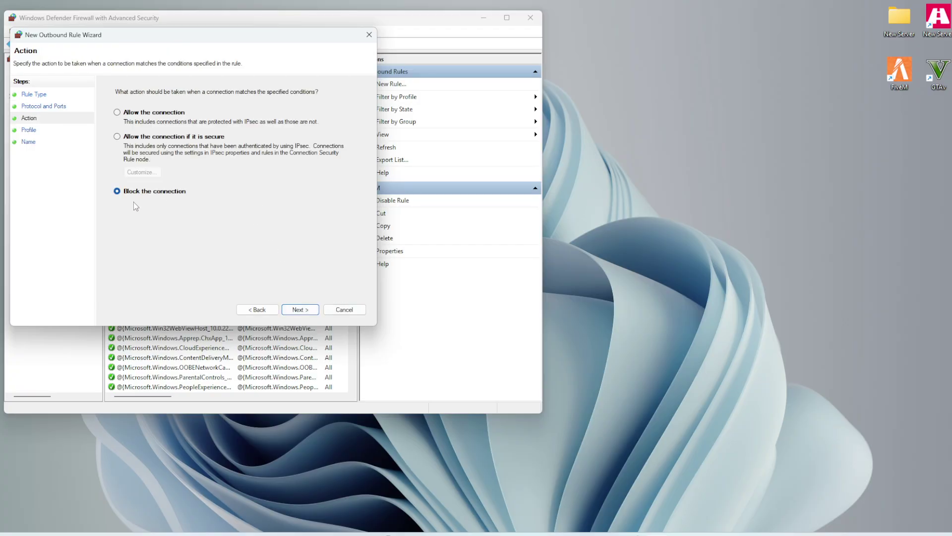
left_click(117, 112)
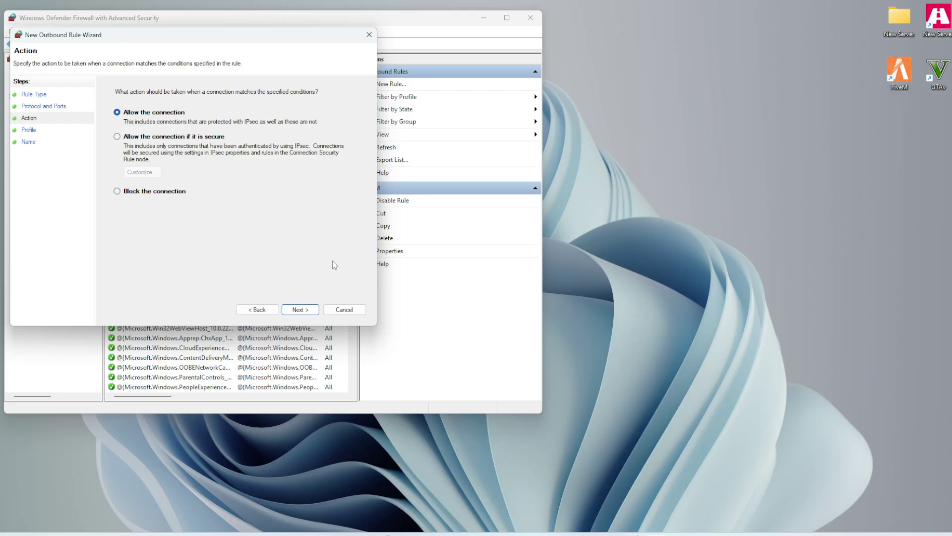
left_click(309, 310)
left_click(301, 309)
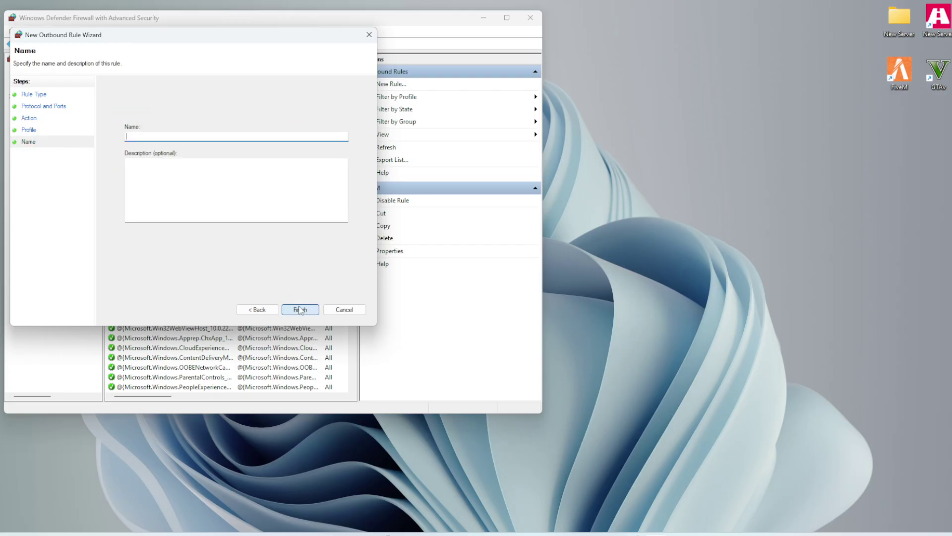
type("FiveM")
left_click(313, 309)
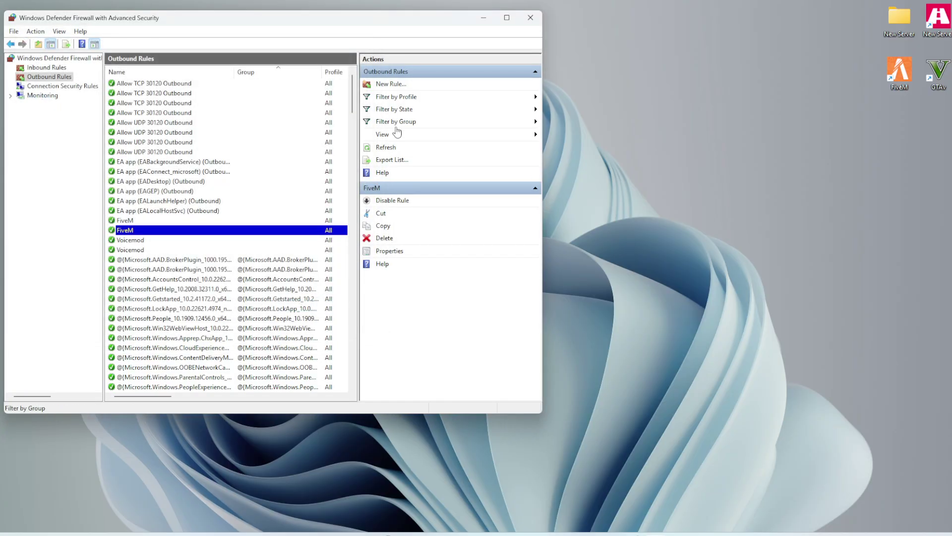
- Create a matching allowed outbound UDP rule on the specific remote port, named FiveM
left_click(396, 85)
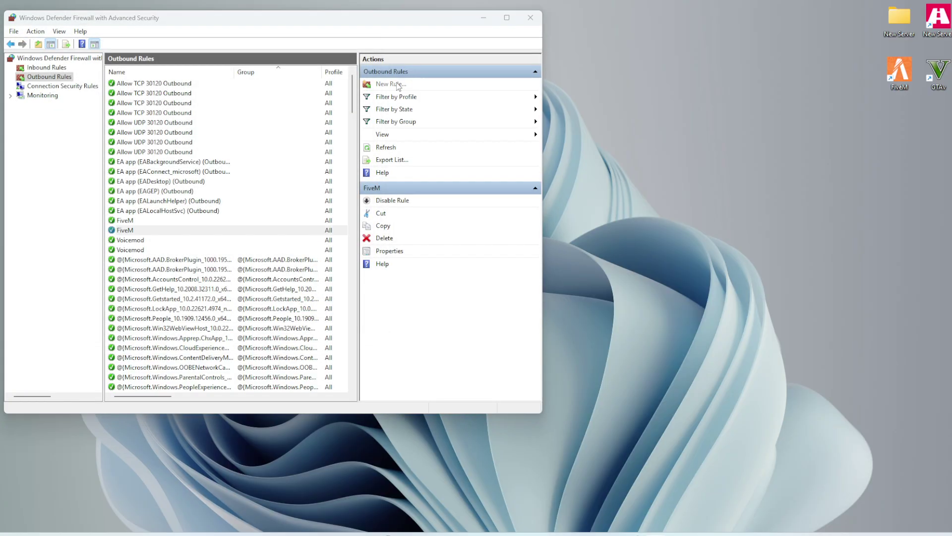
left_click(130, 157)
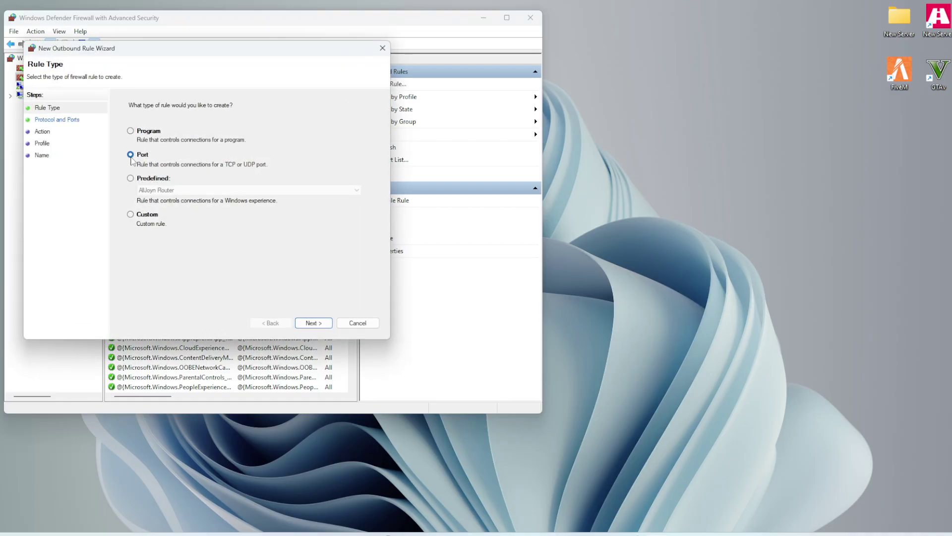
left_click(317, 321)
left_click(137, 132)
left_click(254, 186)
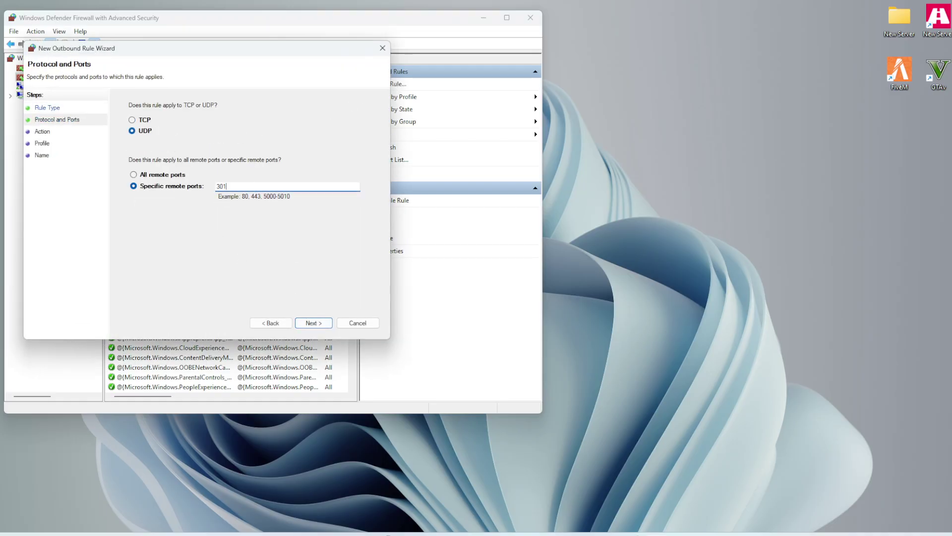
left_click(312, 323)
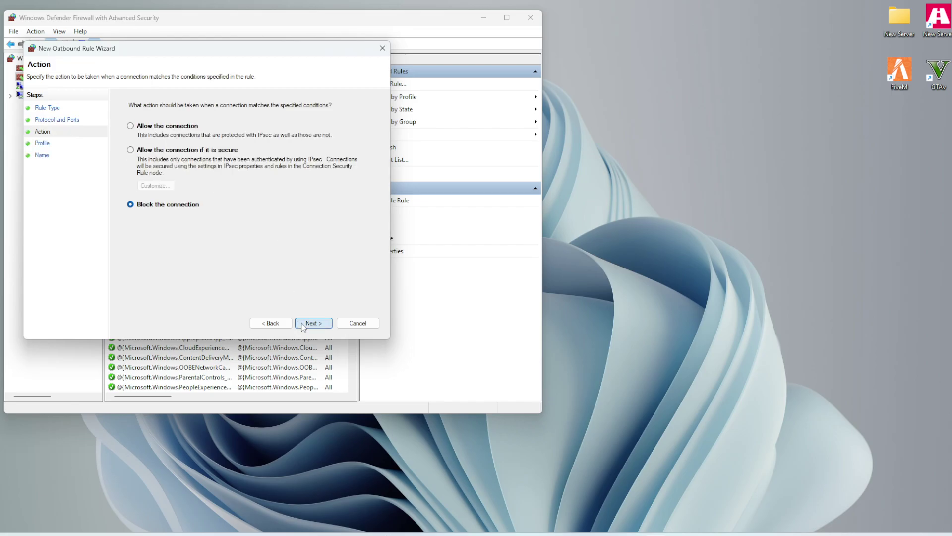
left_click(157, 128)
left_click(308, 323)
left_click(308, 322)
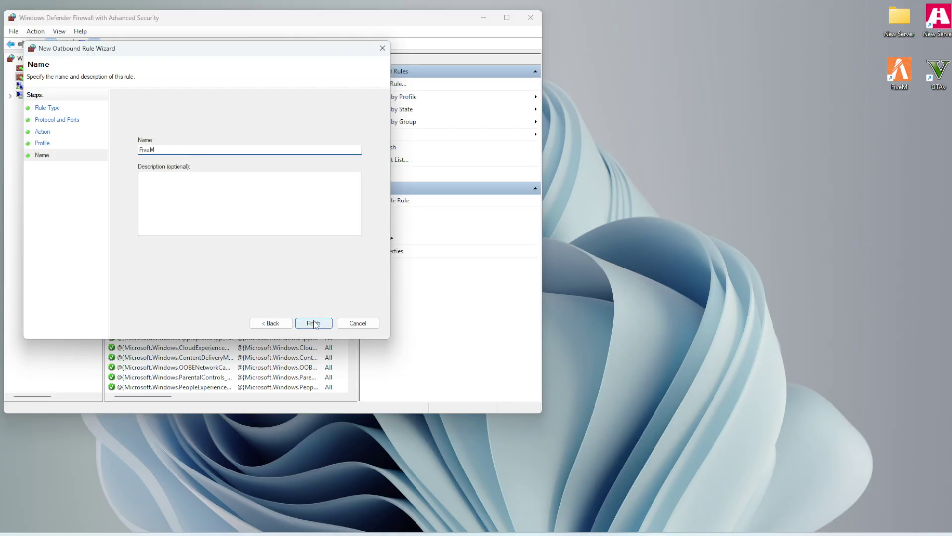
type("FiveM")
key("Return")
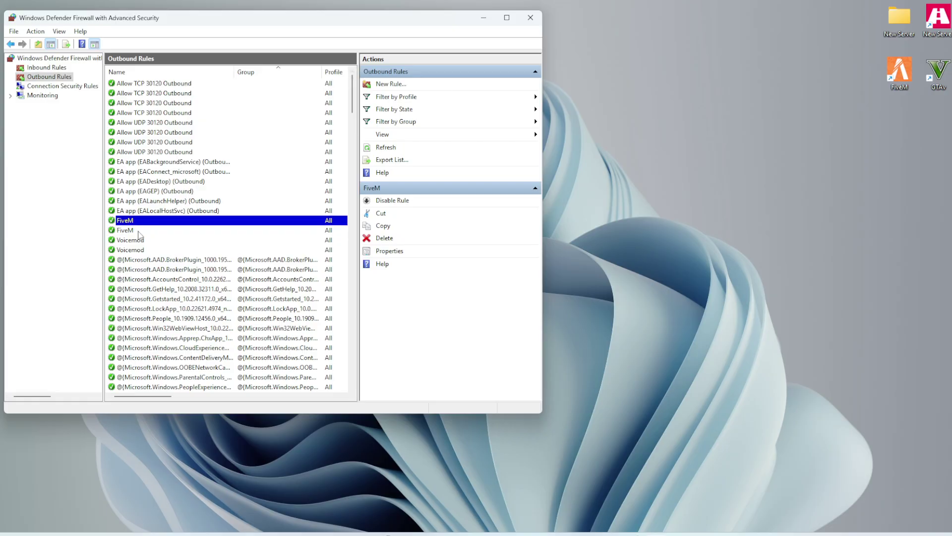
- Return to Inbound Rules and select the second FiveM rule to verify it
left_click(49, 68)
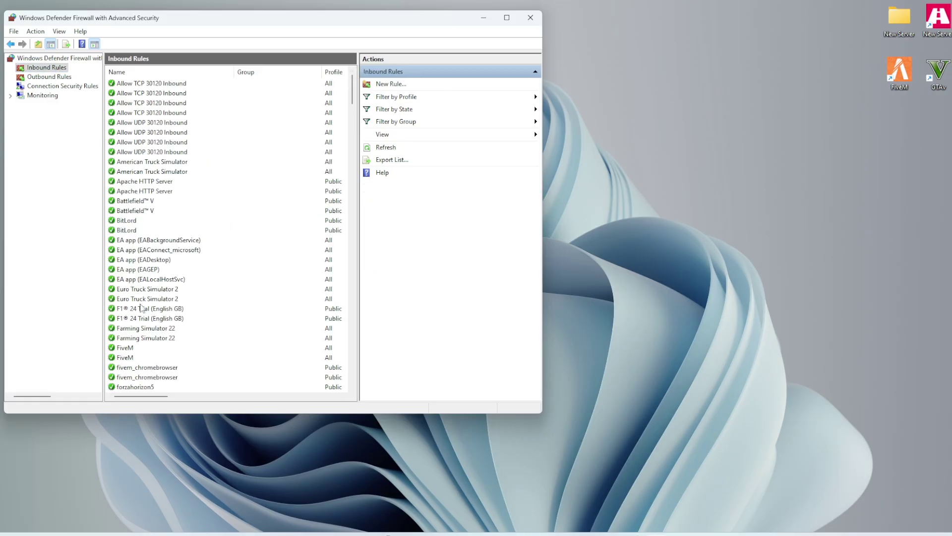
left_click(131, 356)
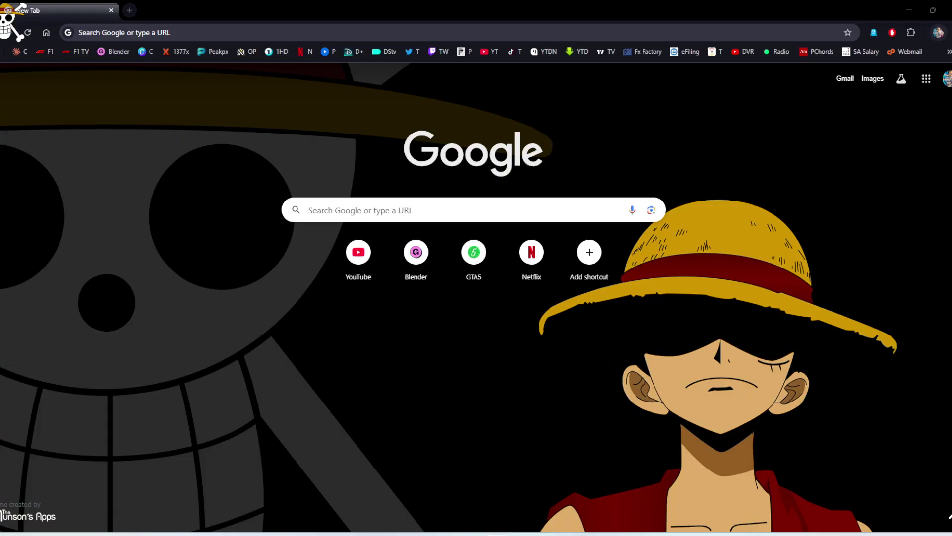
- Search Google for 'tp link port forwarding' via the suggestion after typing 'tplink port'
left_click(351, 211)
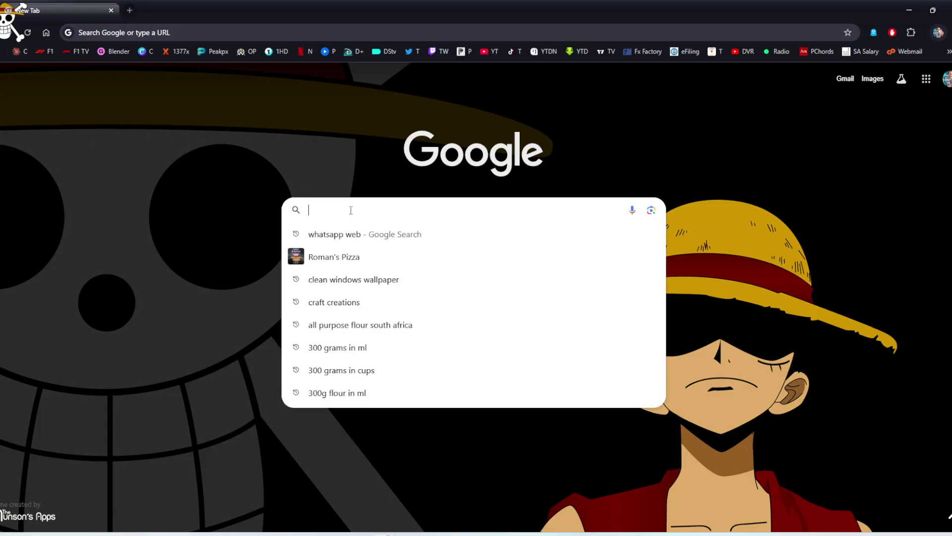
type("tplink")
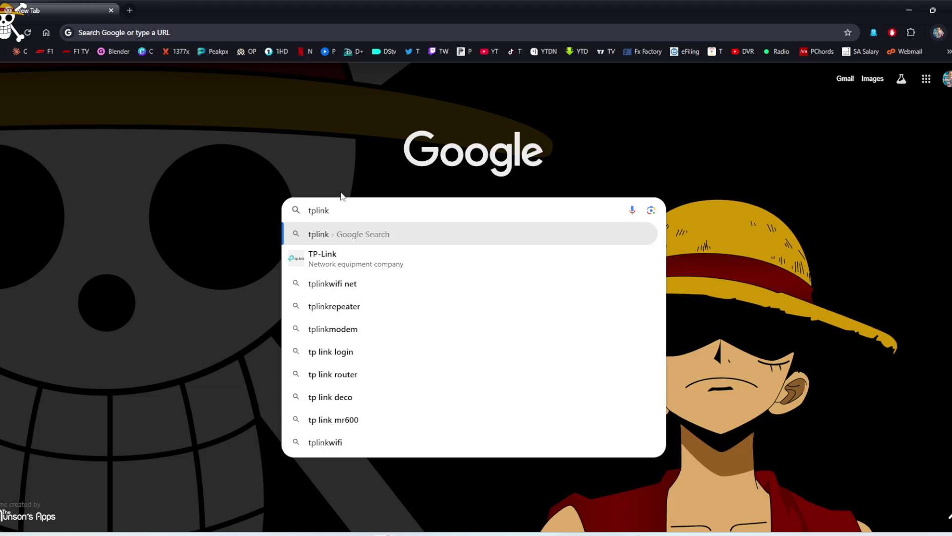
type(" port")
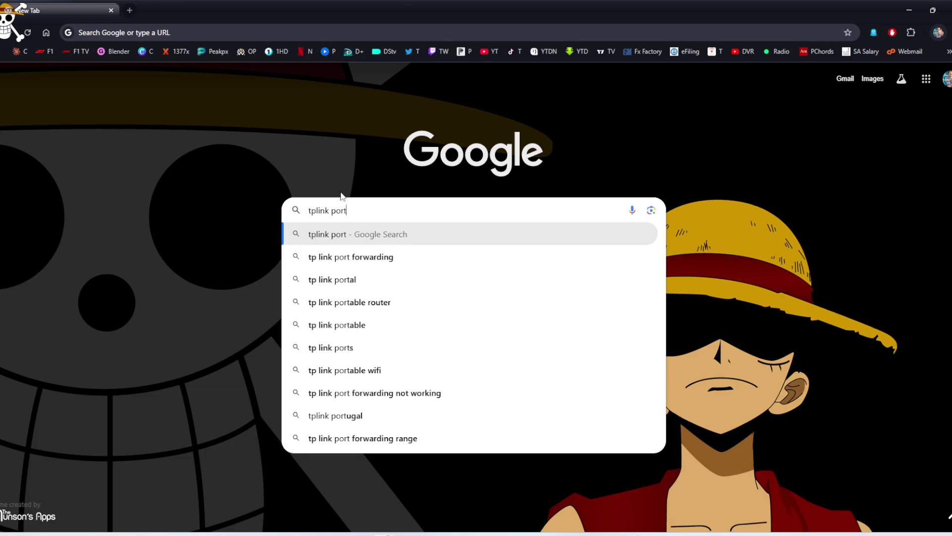
left_click(373, 257)
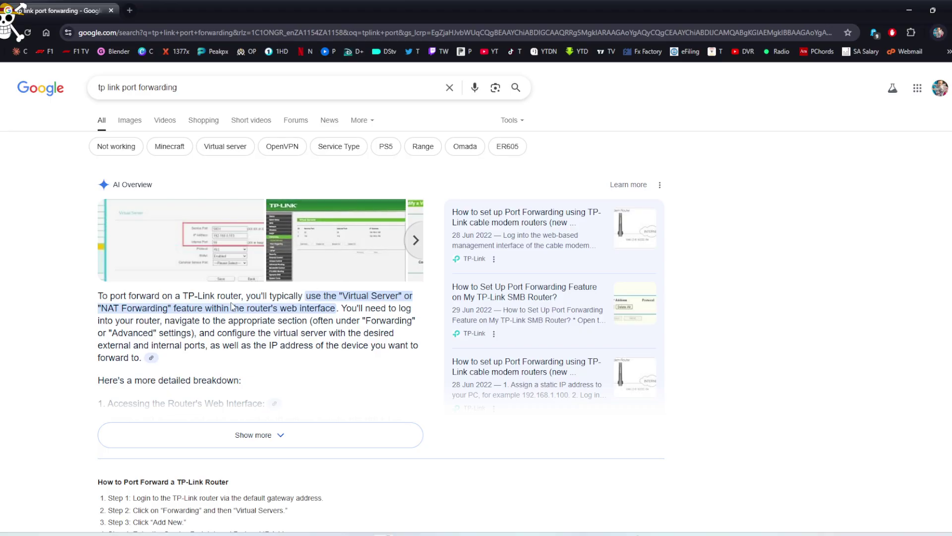
- Expand the AI Overview, read through its breakdown, and highlight 'tp link' in the query
left_click(271, 435)
scroll(268, 432, "down", 2)
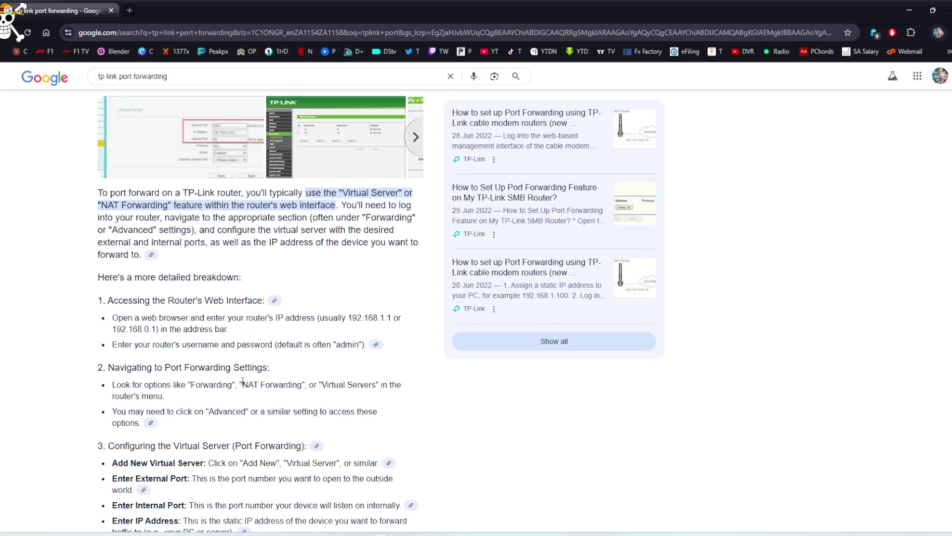
scroll(242, 381, "down", 4)
scroll(231, 393, "down", 2)
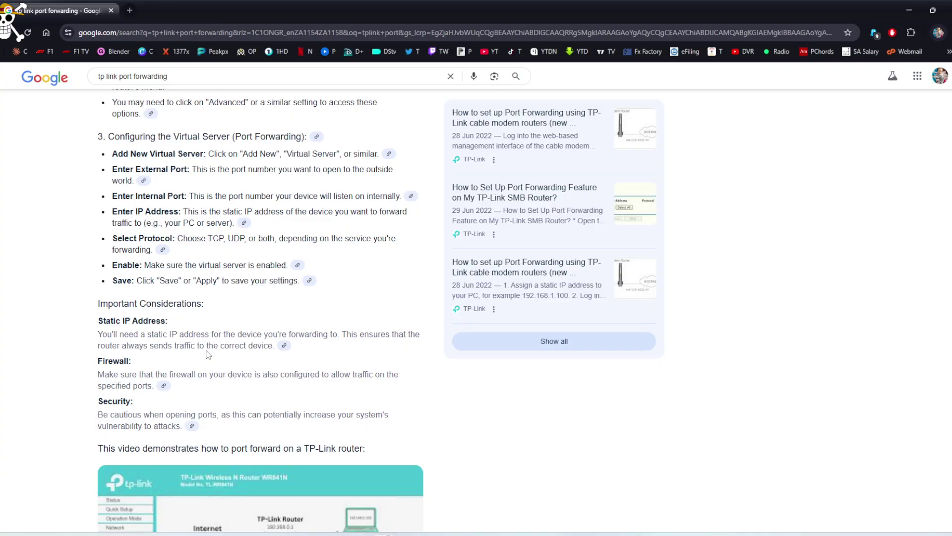
scroll(226, 316, "up", 8)
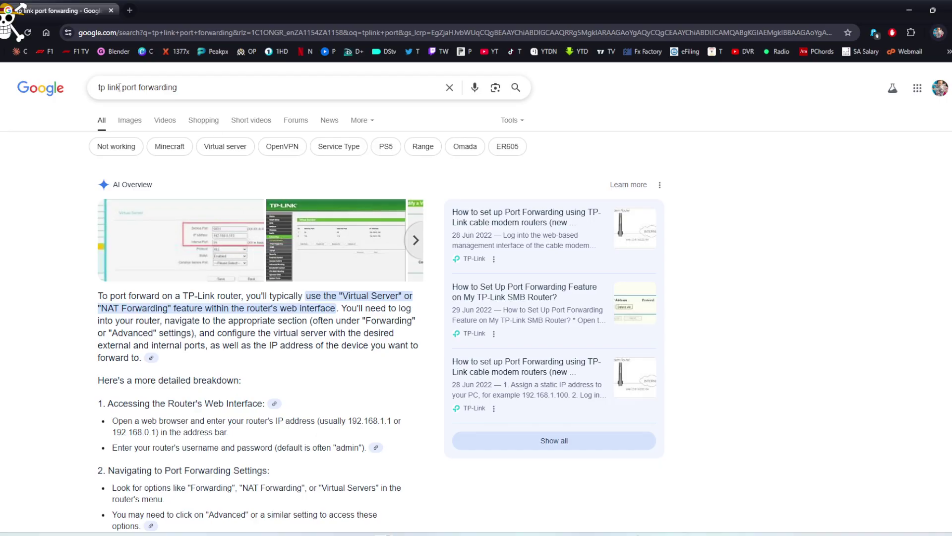
left_click_drag(119, 87, 98, 88)
scroll(212, 268, "down", 2)
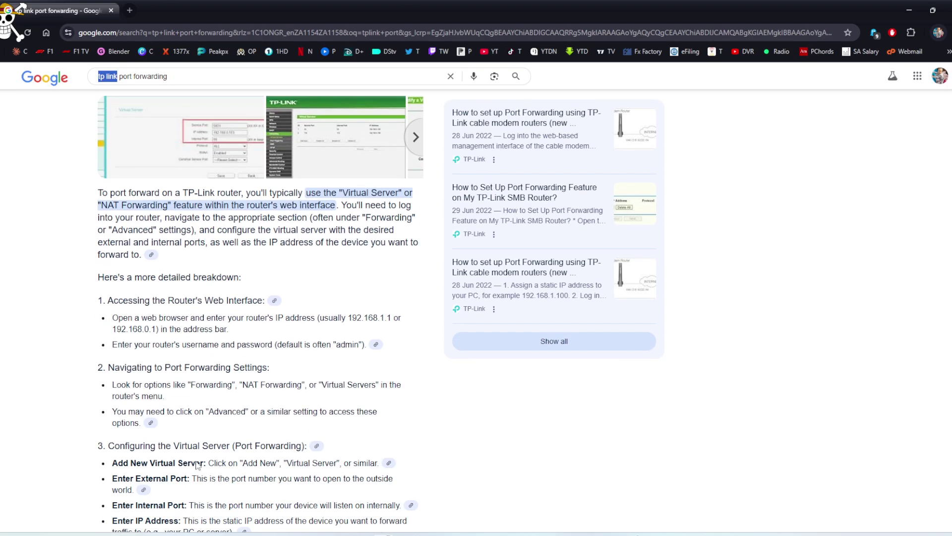
- Scroll back up to the top of the tp link port forwarding results
scroll(253, 231, "up", 2)
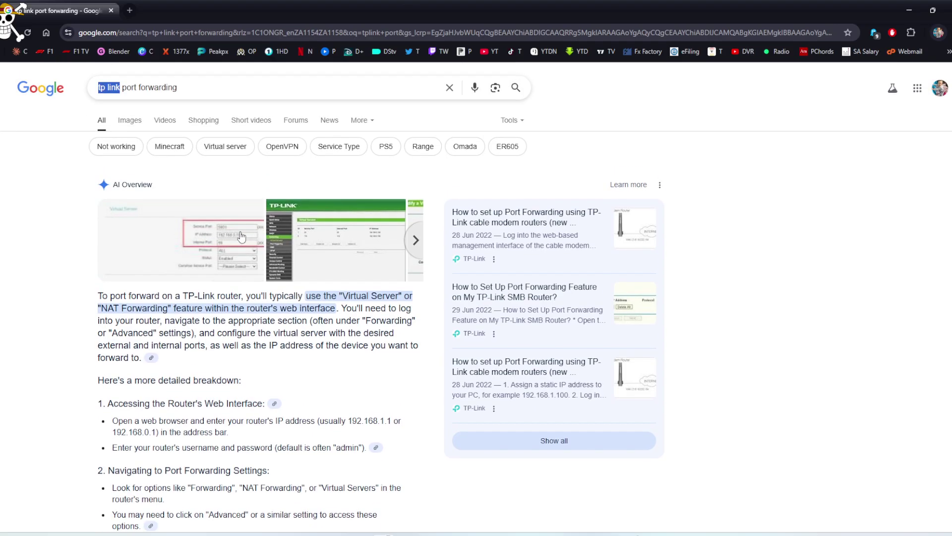